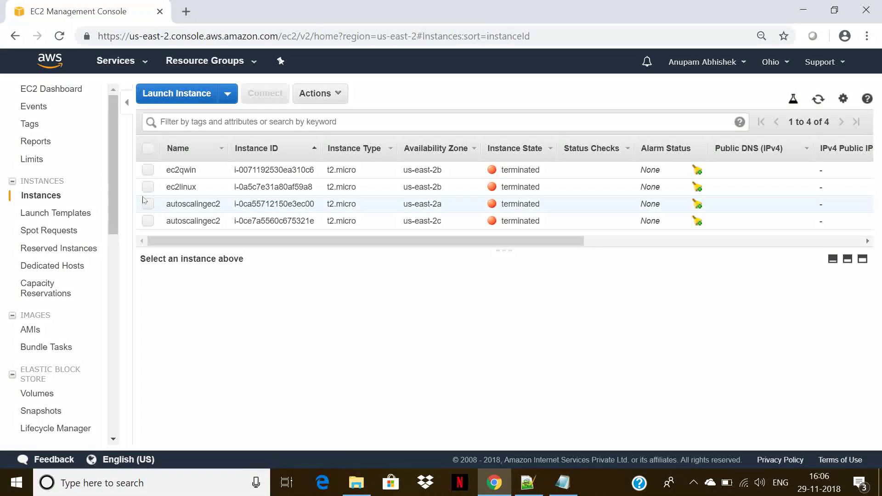
- Start launching an instance from Amazon Linux AMI 2018.03.0 (HVM) as t2.micro, accepting the default instance details and storage
click(163, 94)
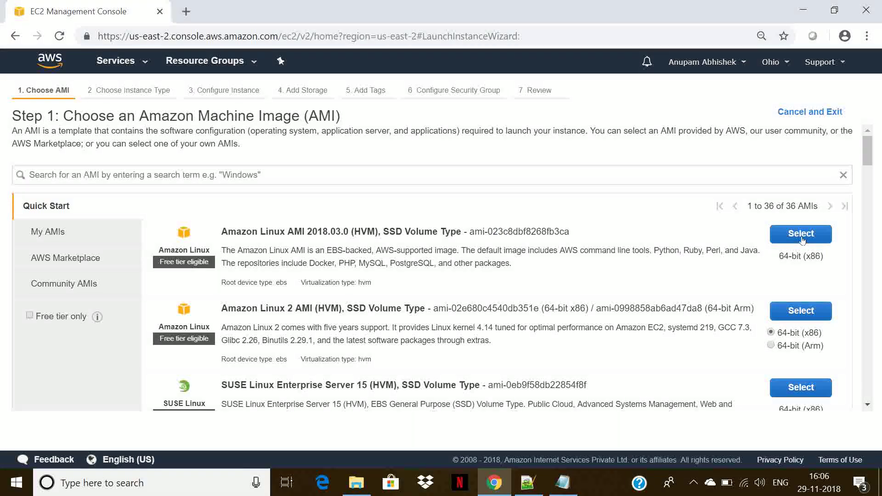
click(802, 234)
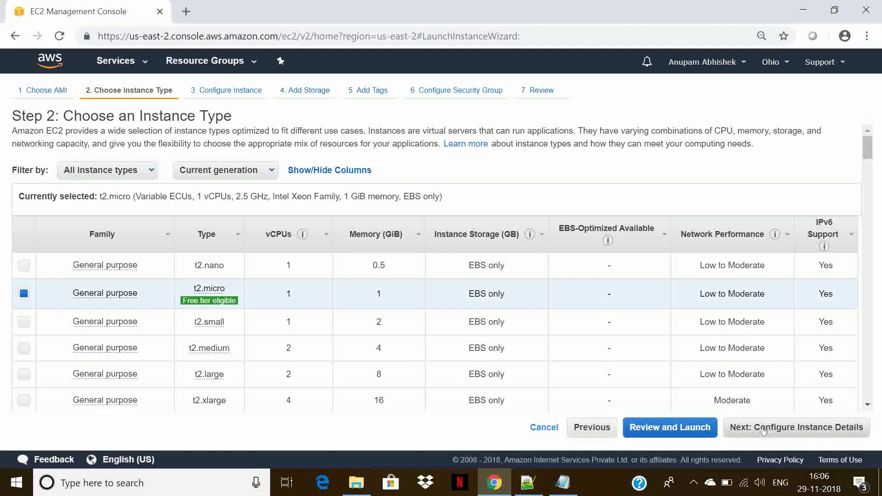
click(763, 429)
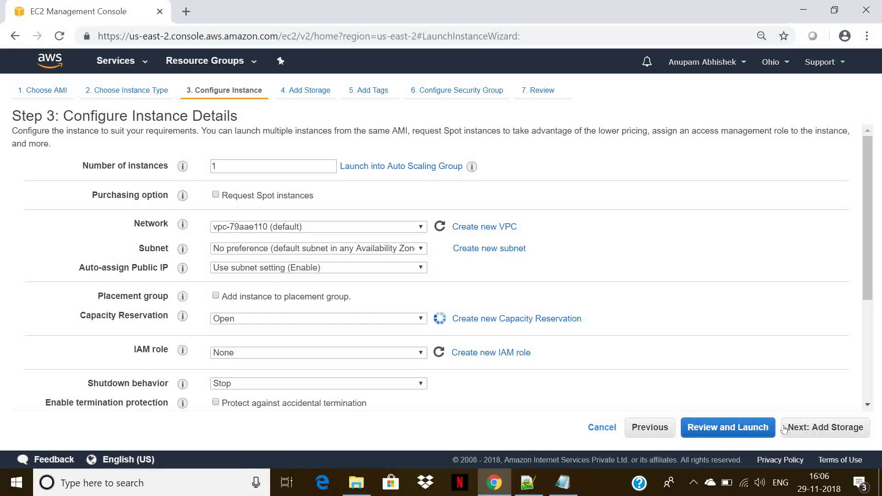
click(801, 428)
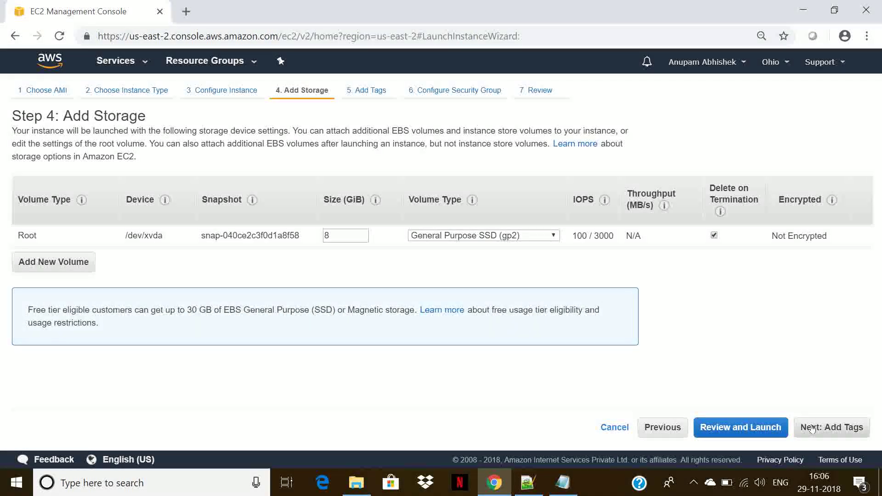
click(826, 429)
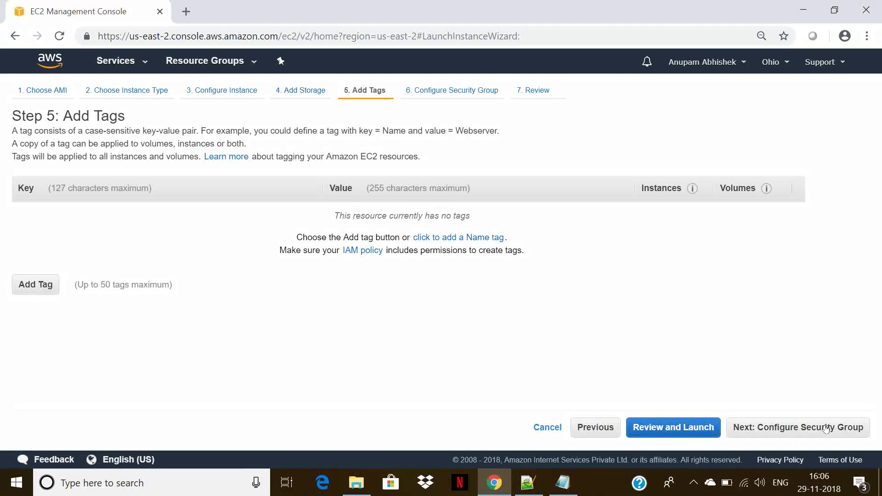
- Add a tag with key Name and value node1, and proceed to the security group configuration
click(27, 287)
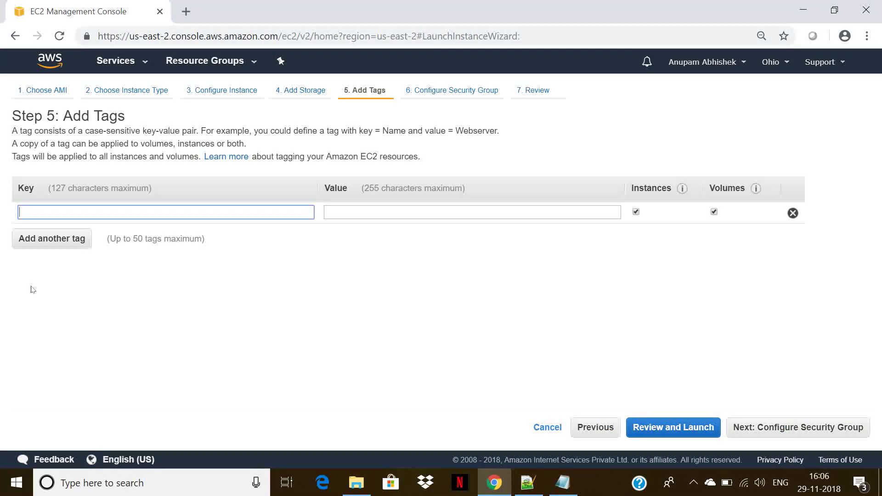
text(Name)
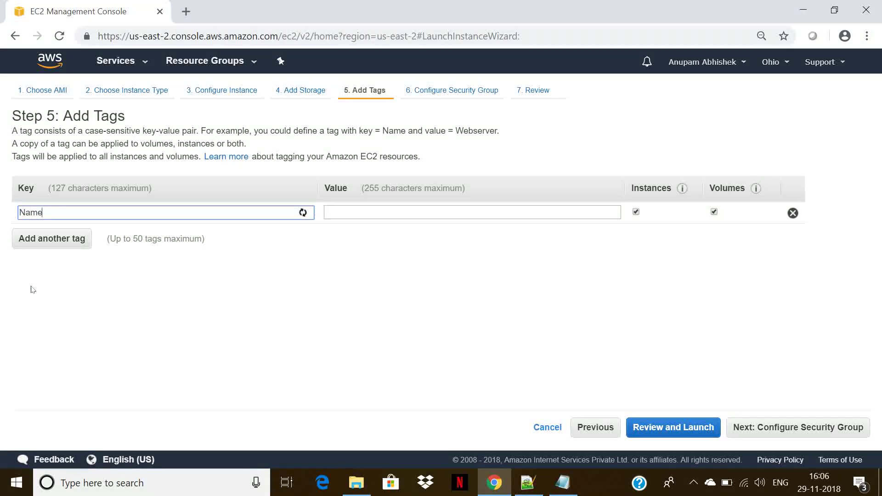
key(Tab)
text(no)
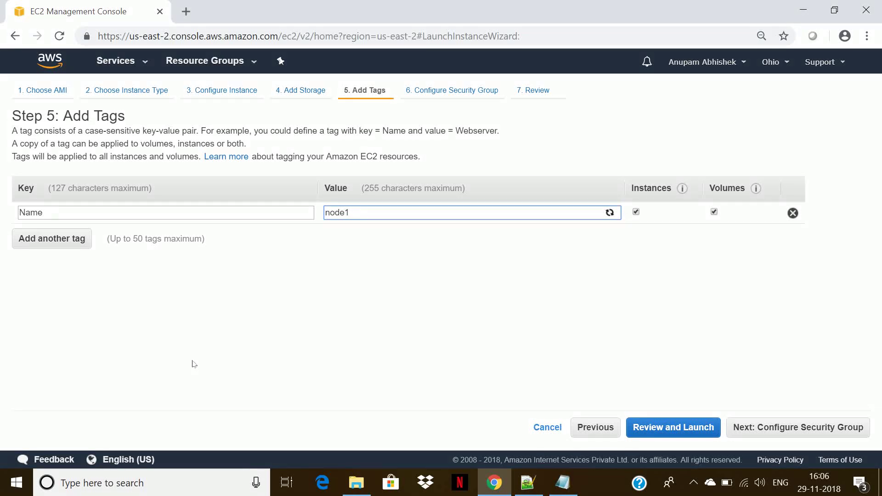
click(779, 429)
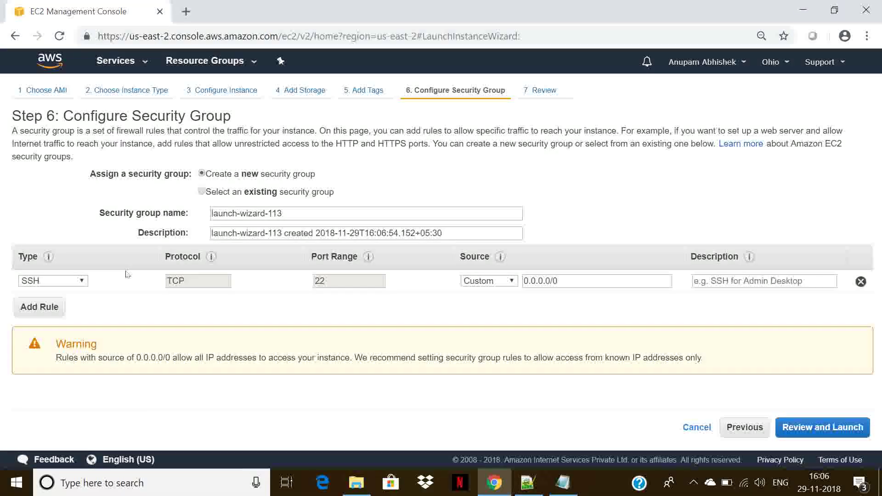
- Add two inbound rules to the new security group, one of type HTTP and one of type HTTPS
click(30, 310)
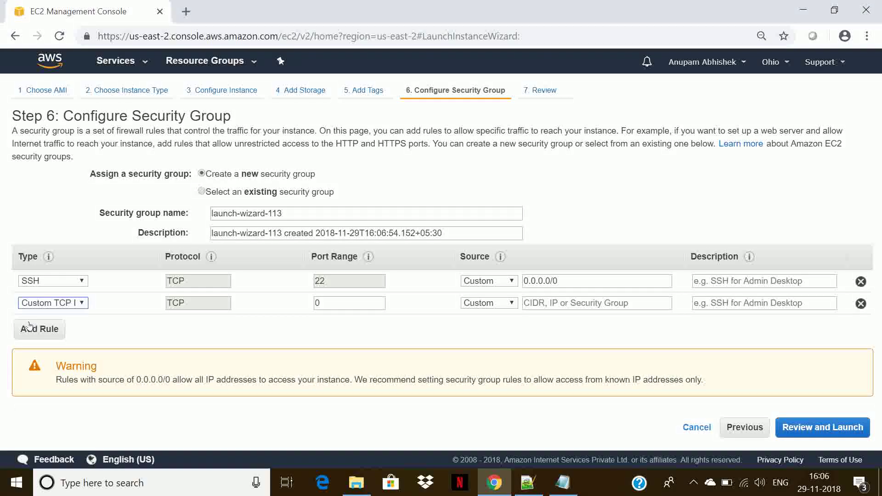
click(29, 327)
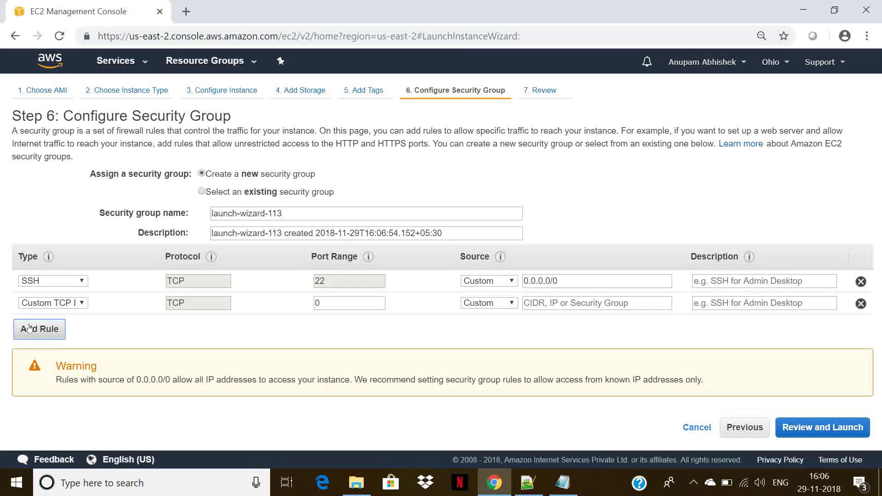
click(60, 303)
key(h)
key(Return)
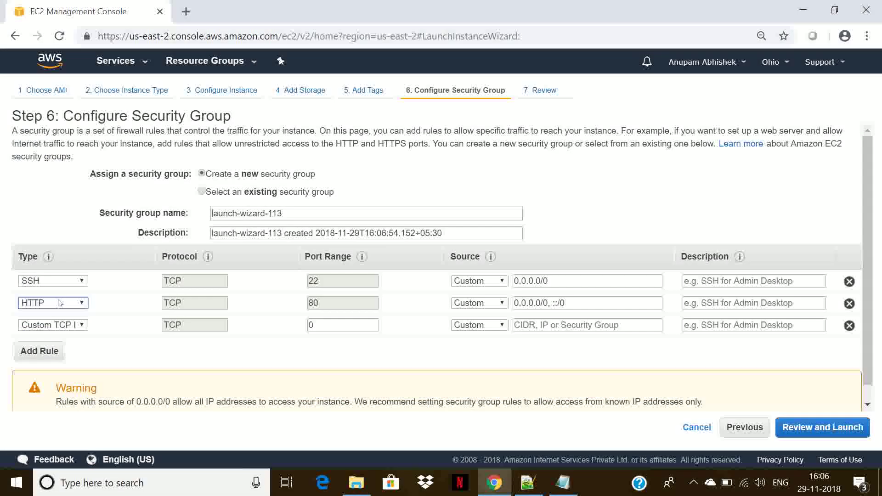
key(Tab)
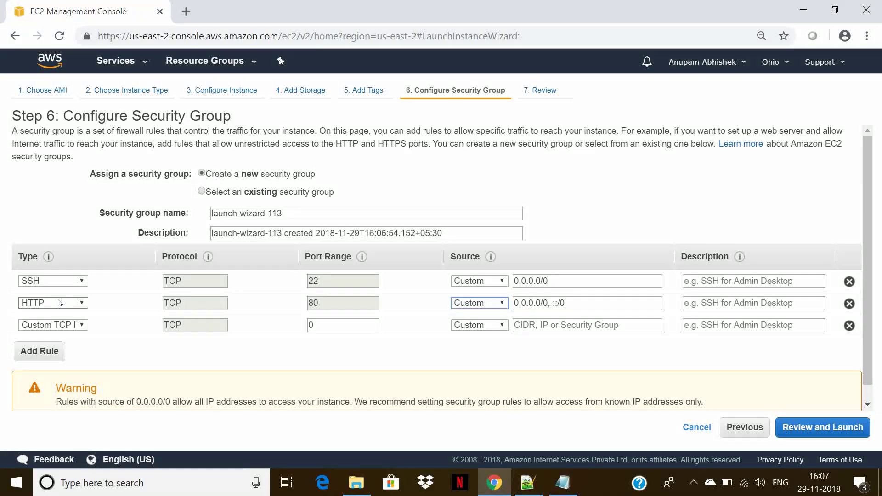
click(59, 325)
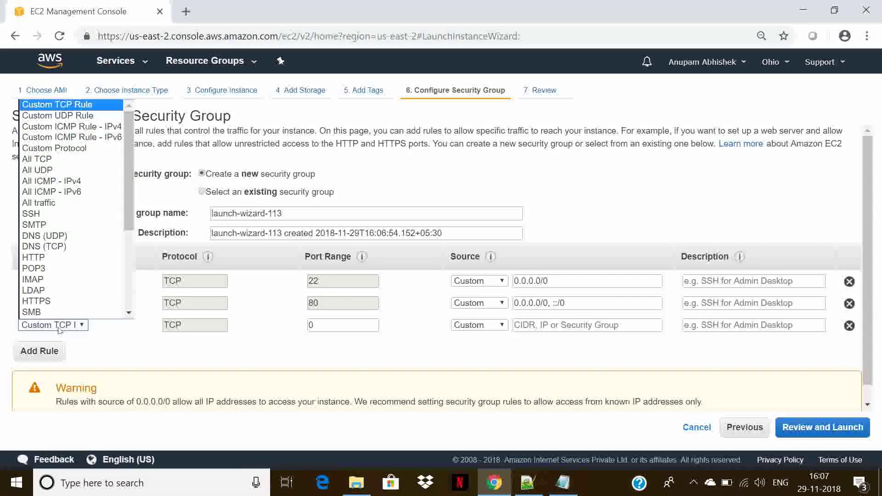
key(h)
key(Down)
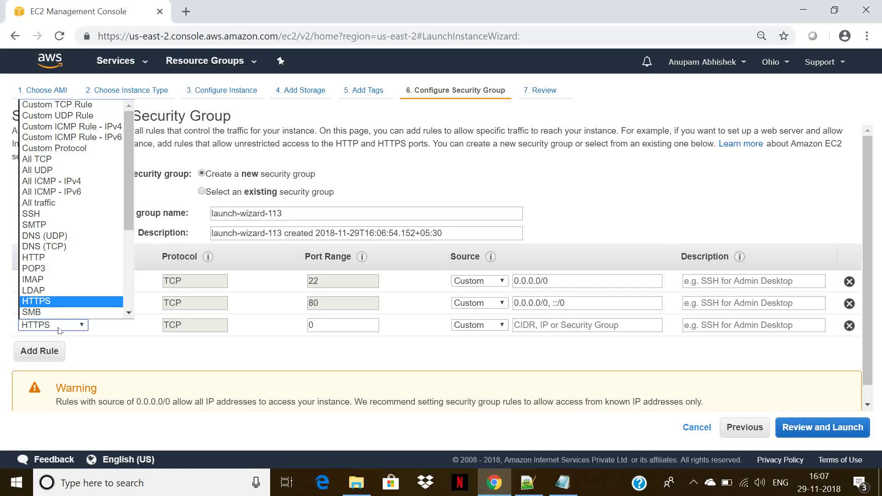
key(Return)
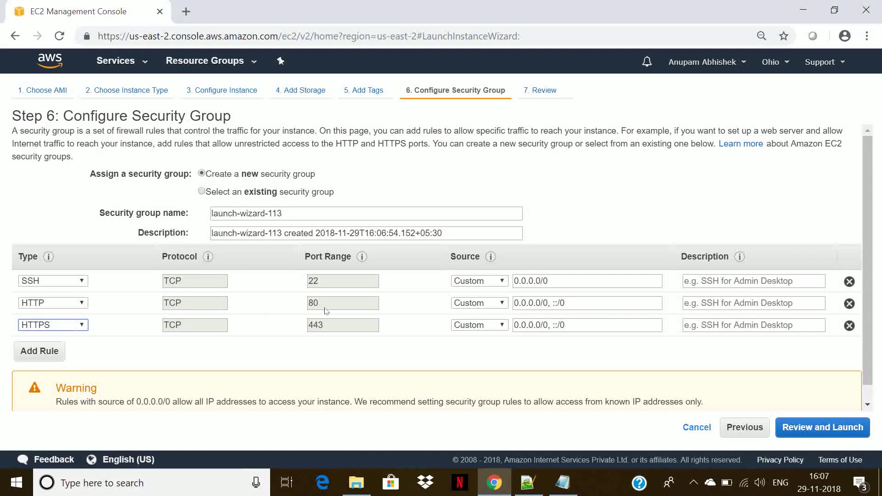
- Set the source of the SSH, HTTP and HTTPS rules to Anywhere
click(483, 281)
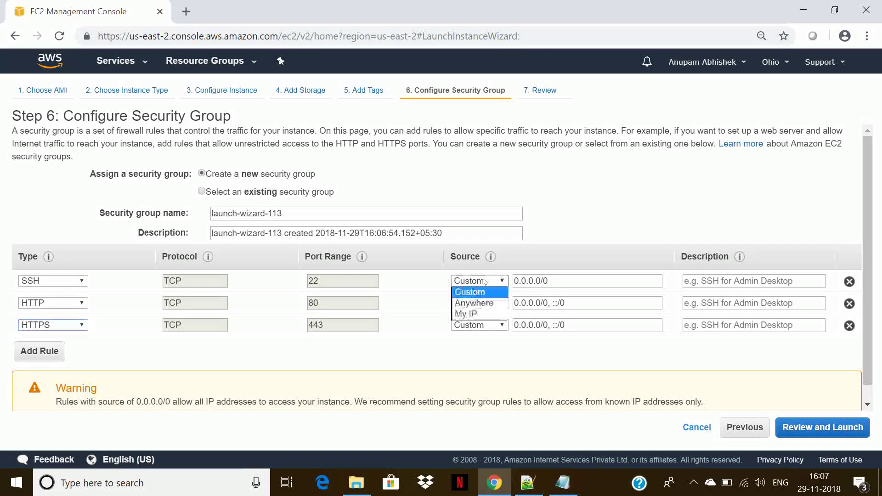
click(483, 303)
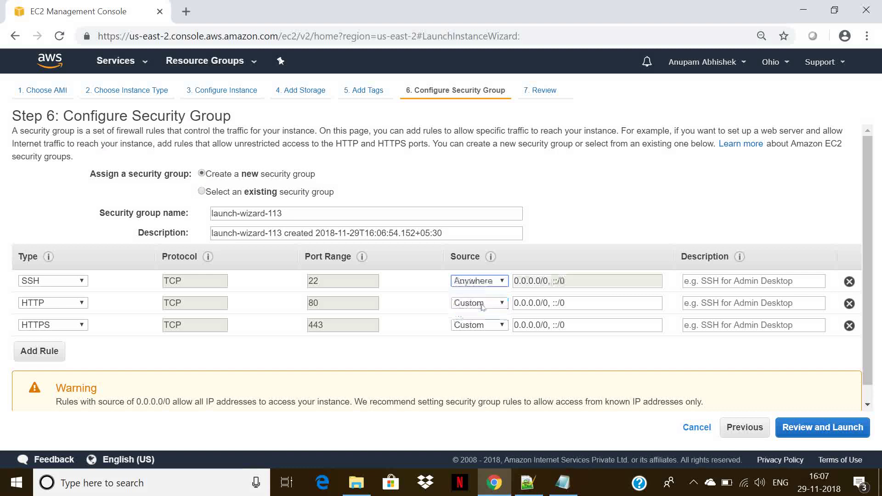
click(483, 306)
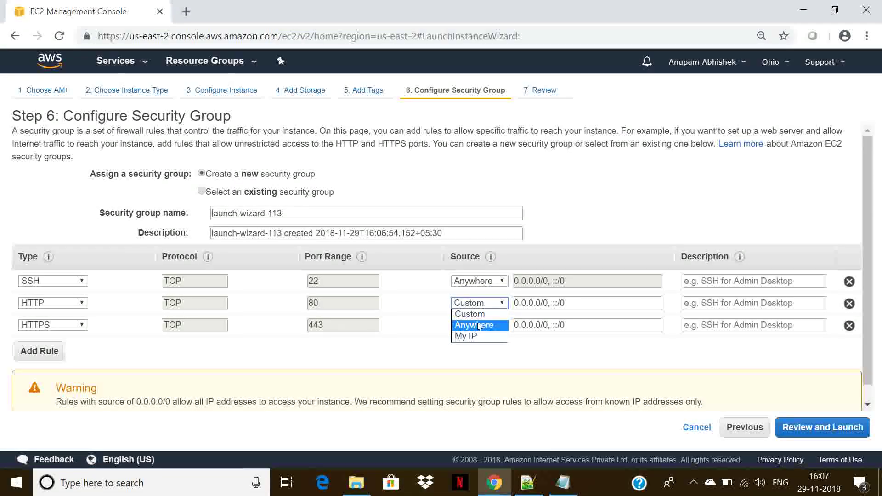
click(479, 326)
click(479, 326)
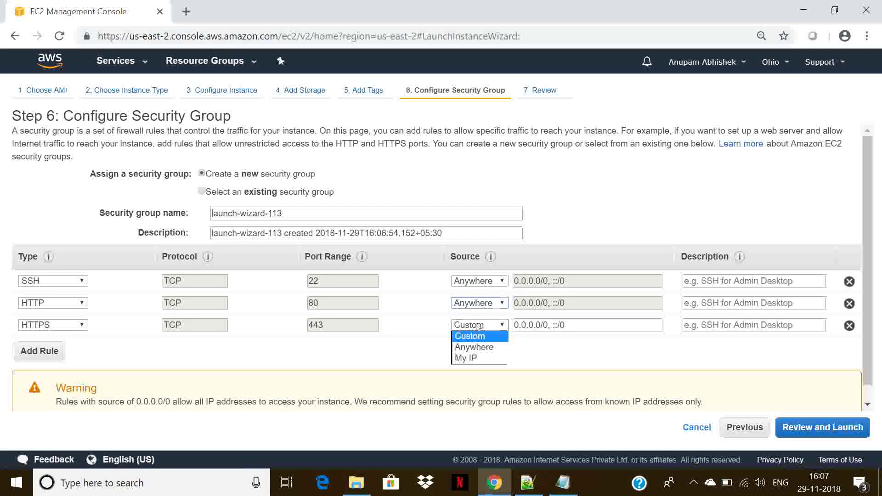
click(476, 348)
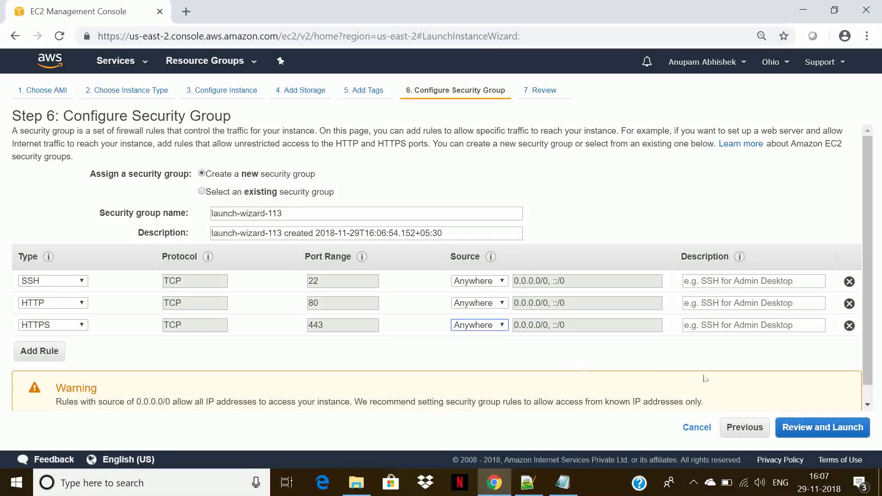
- Review and launch the instance with the existing key pair ohio, acknowledging access to its private key file
click(793, 432)
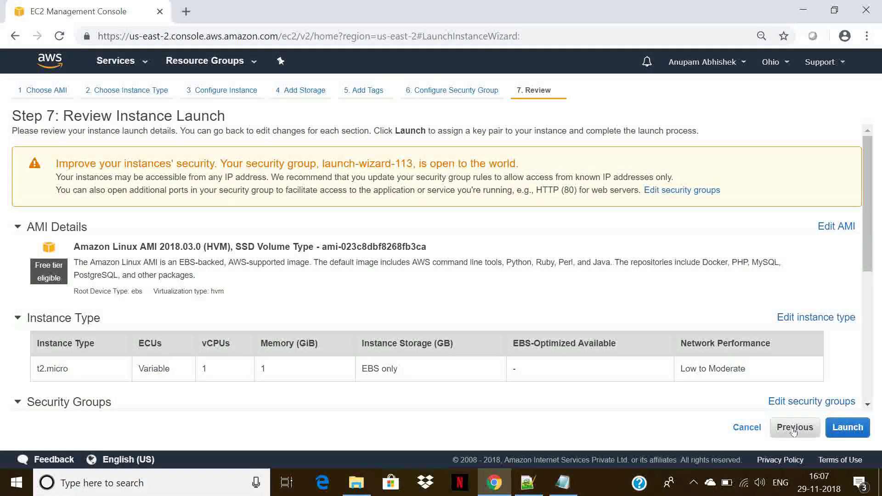
click(851, 430)
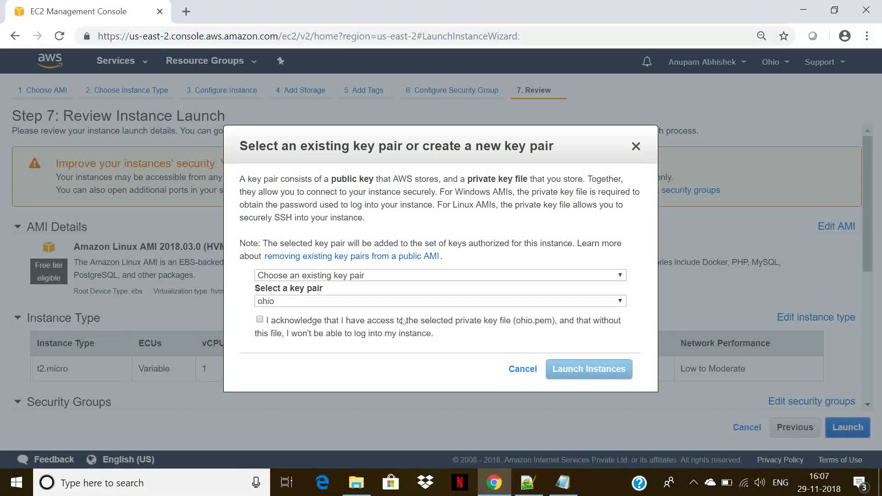
click(260, 320)
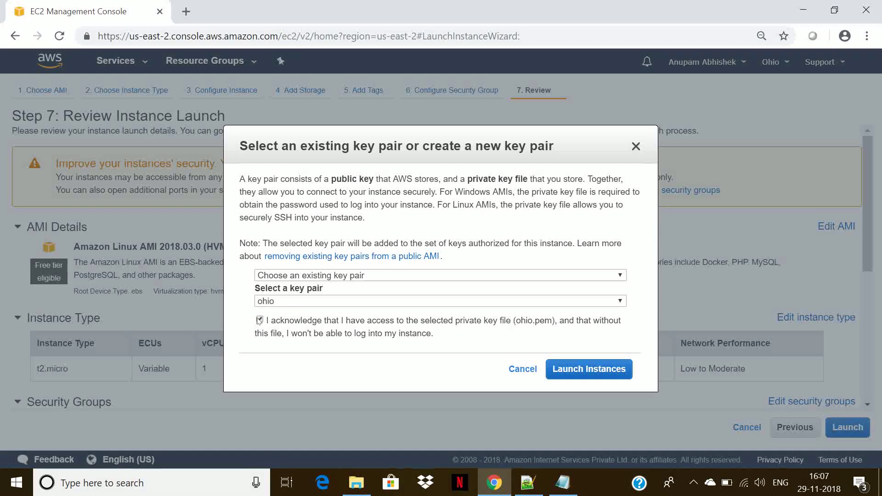
click(567, 368)
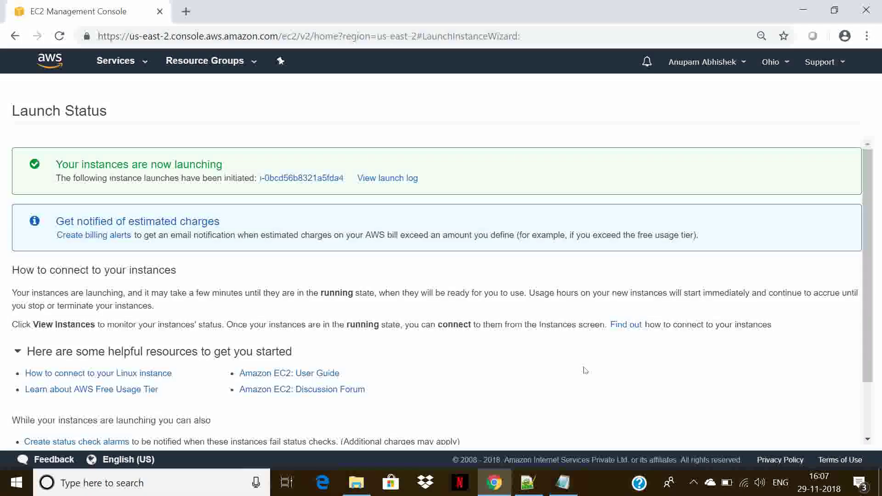
- Open the details of the newly launched instance and copy its IPv4 public IP
click(315, 181)
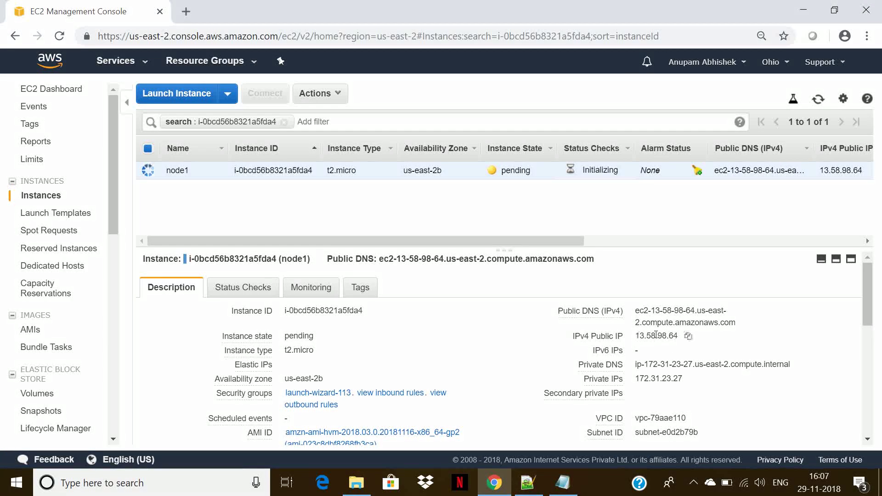
click(689, 336)
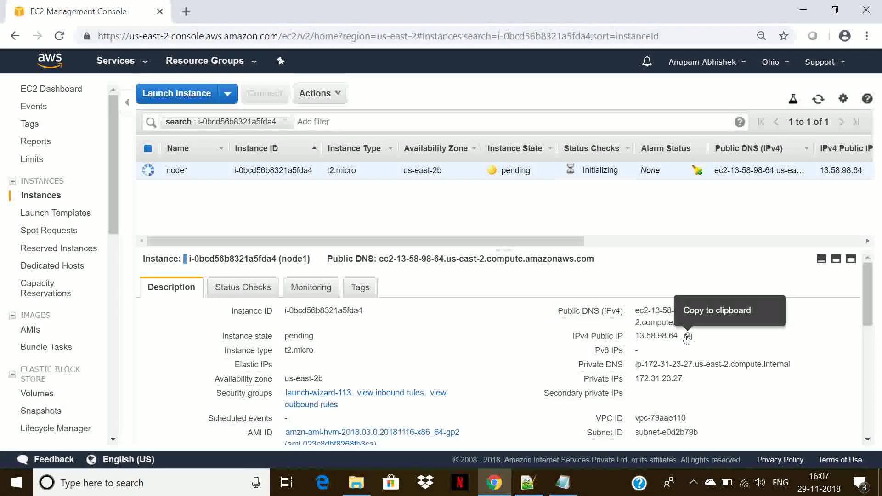
click(688, 338)
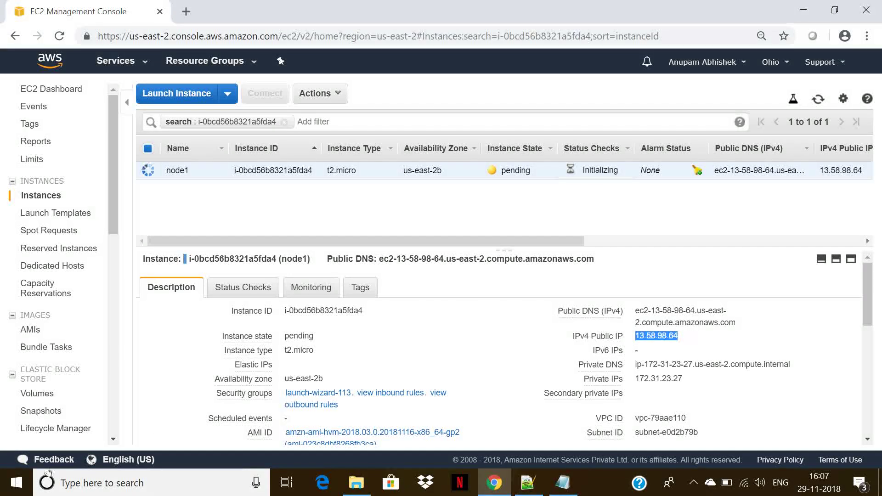
- Open PuTTY and enter the copied public IP 13.58.98.64 as the host name
click(15, 483)
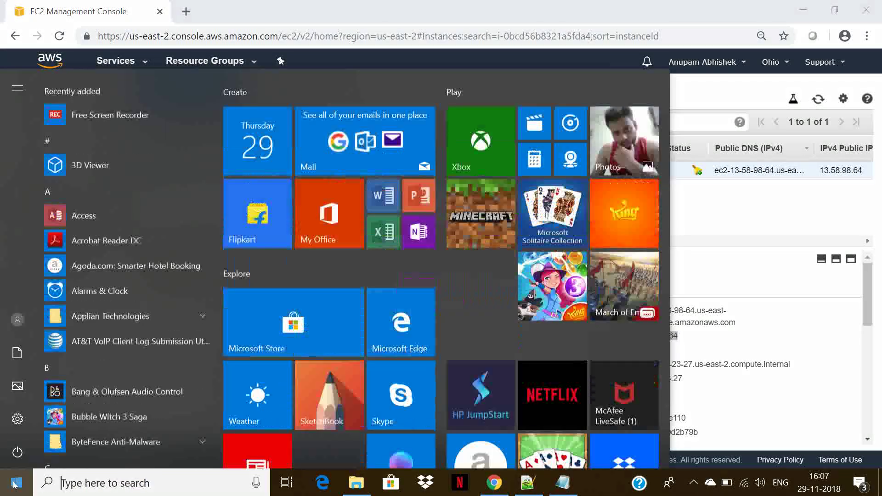
text(putty)
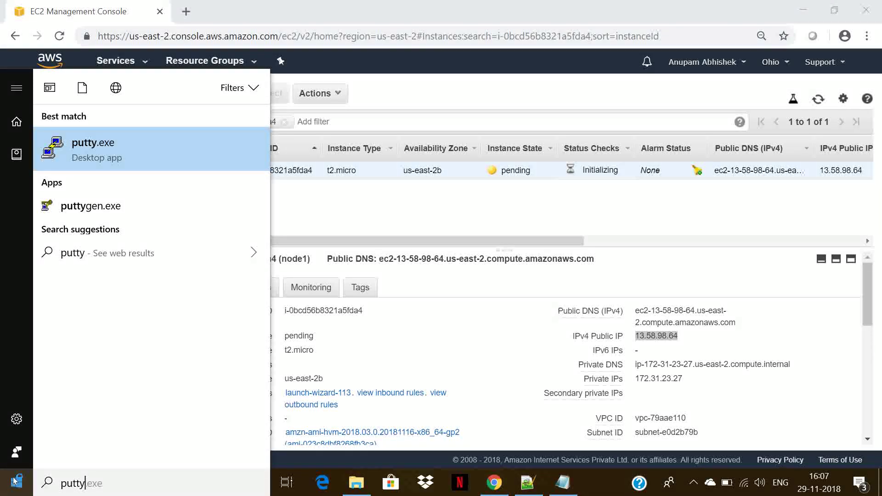
key(Return)
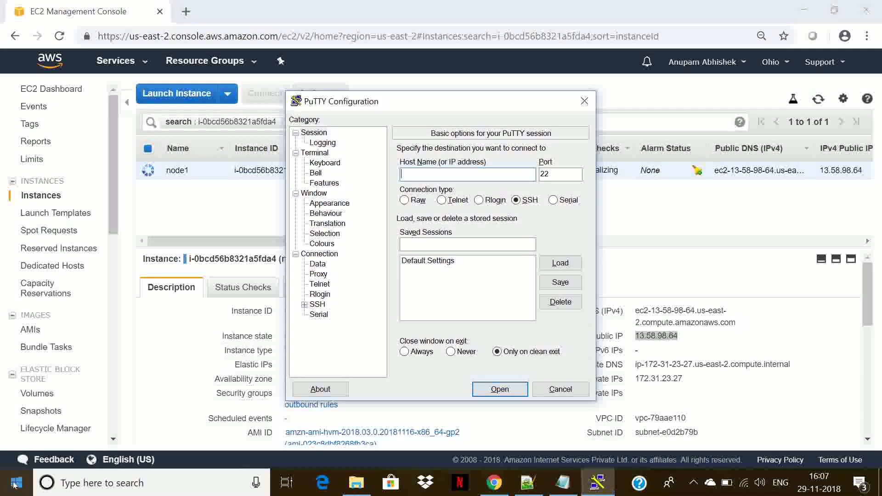
key(ctrl+v)
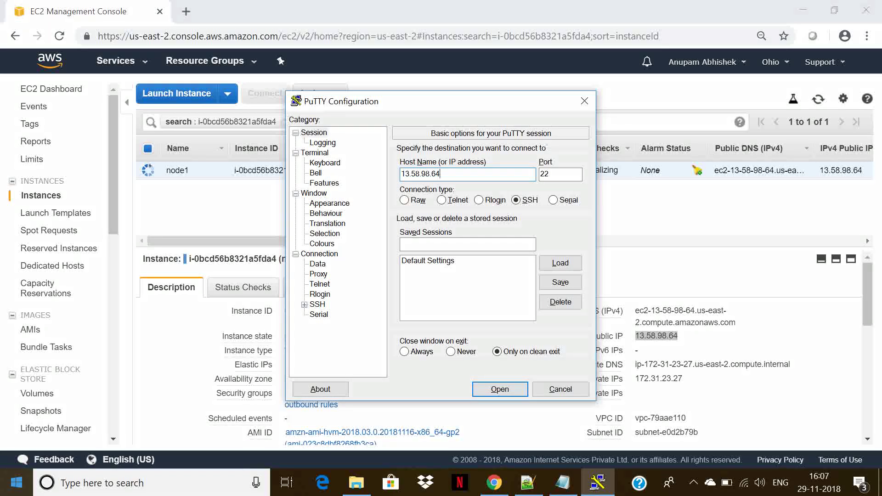
- Set ohio.ppk from the Downloads folder as the private key file for SSH authentication in the PuTTY session
click(304, 305)
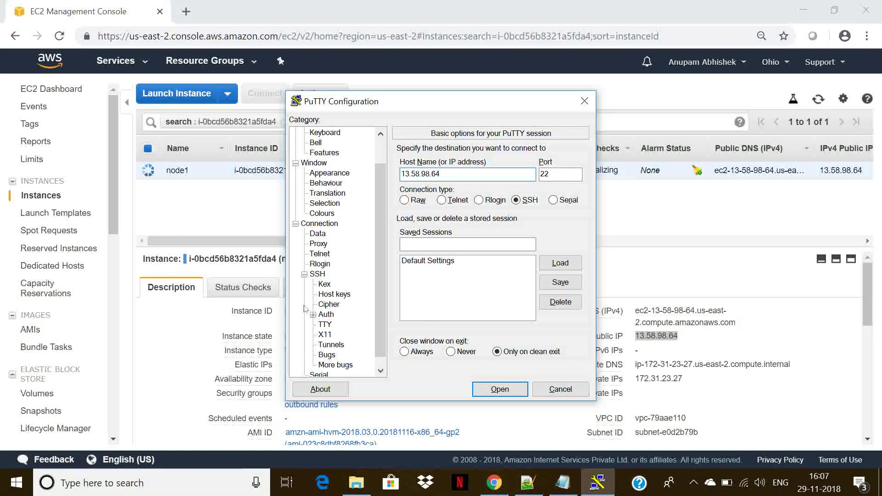
click(326, 315)
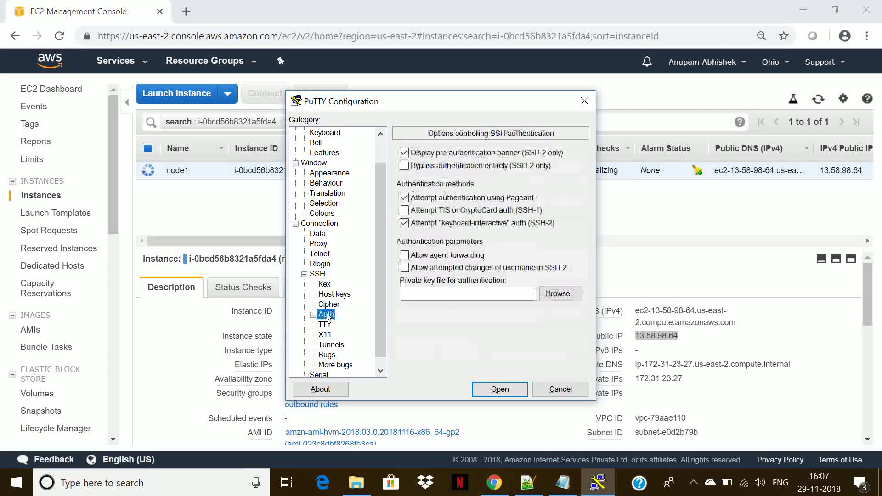
click(562, 297)
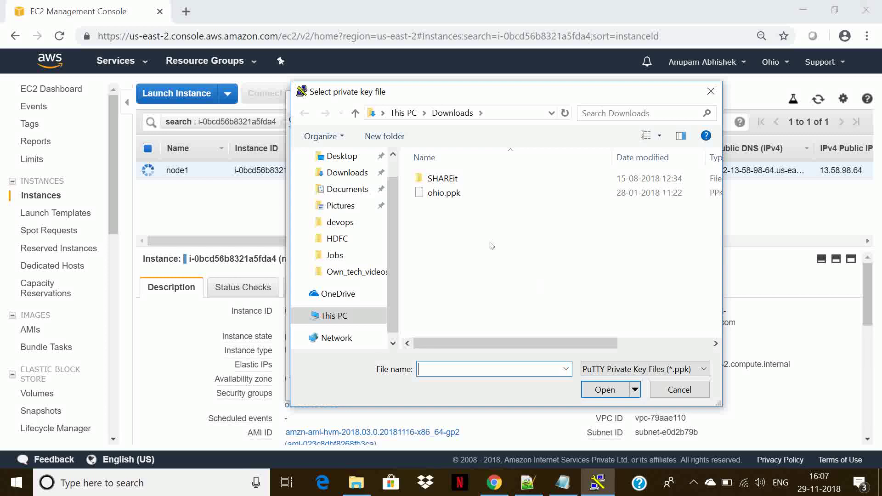
click(466, 197)
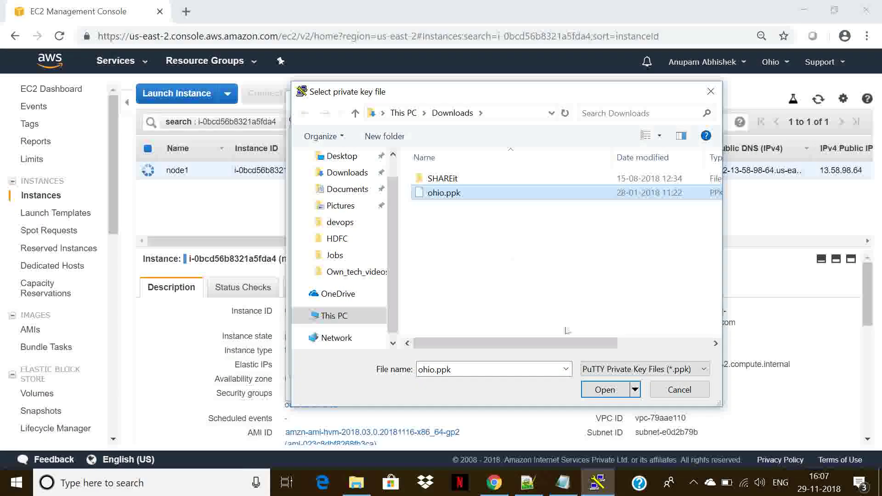
click(605, 390)
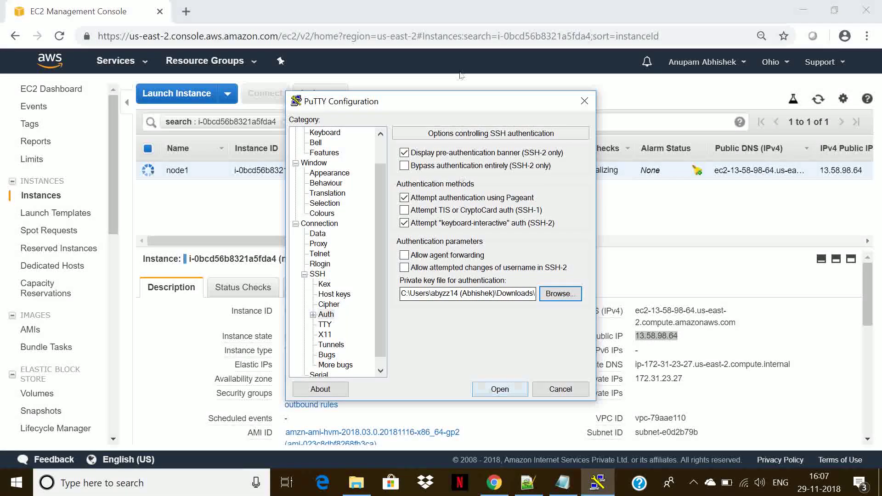
- Refresh the instance list in the EC2 console, and open the PuTTY connection to the instance, trusting its host key
click(489, 86)
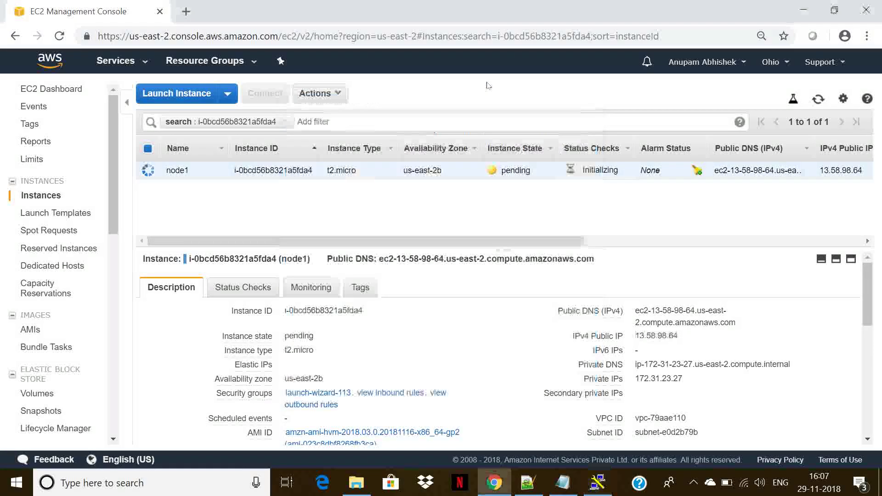
click(816, 100)
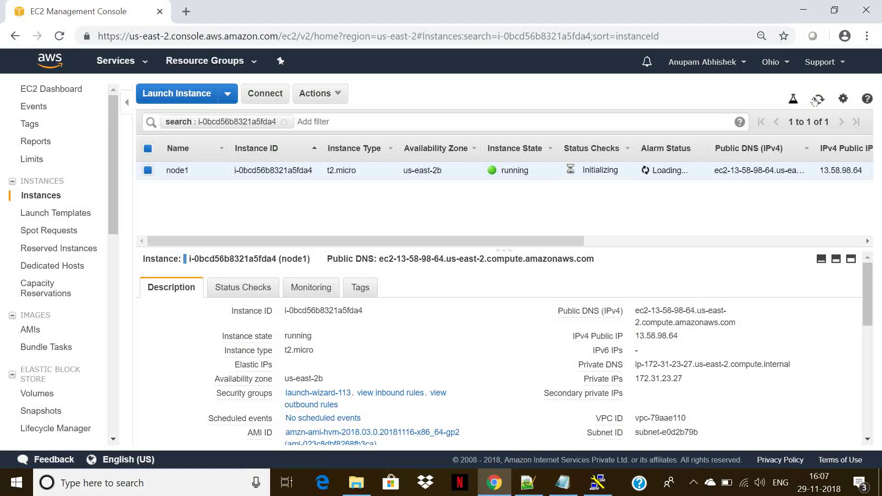
click(595, 487)
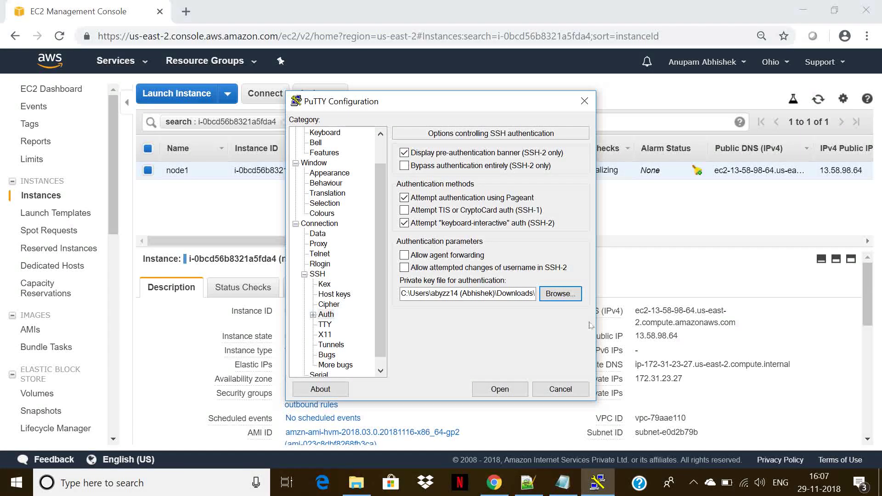
click(496, 392)
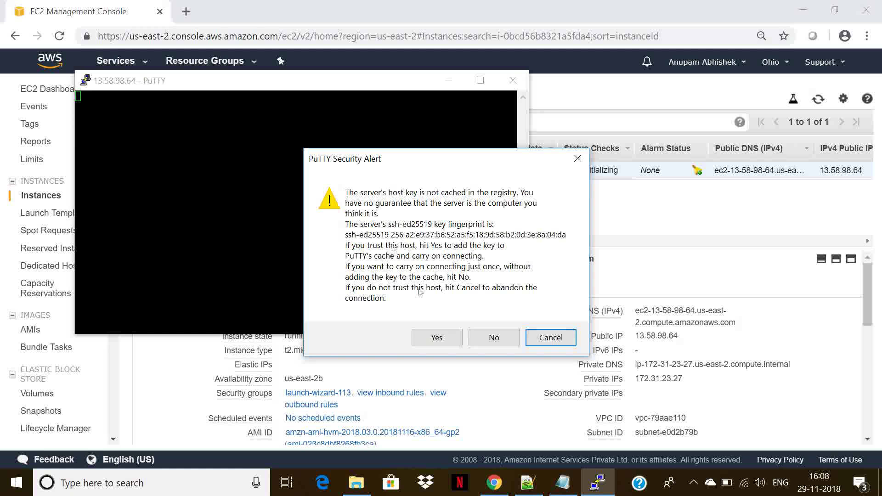
click(448, 337)
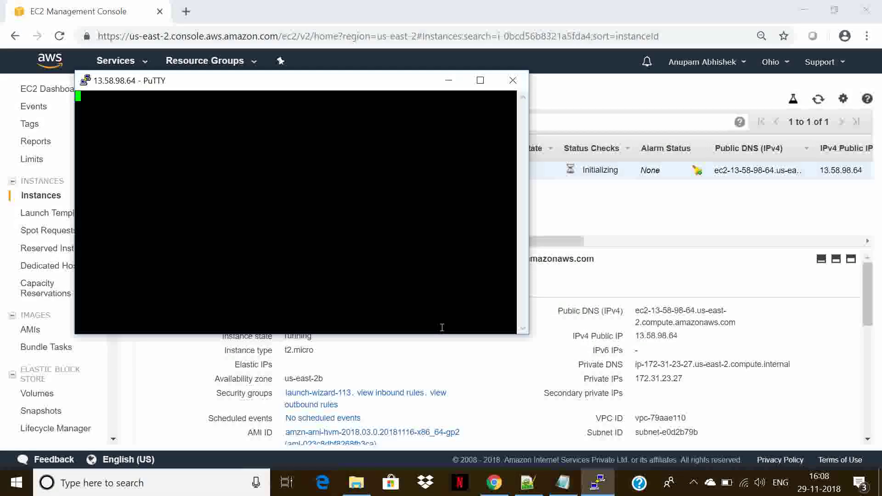
- Log in to the instance as ec2-user and switch to root with sudo su
text(ec2-user)
key(Return)
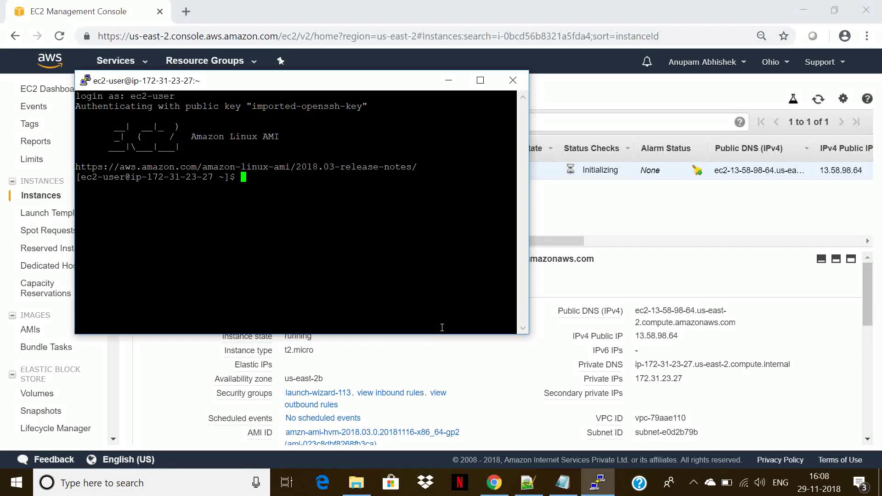
text(sudo su)
key(Return)
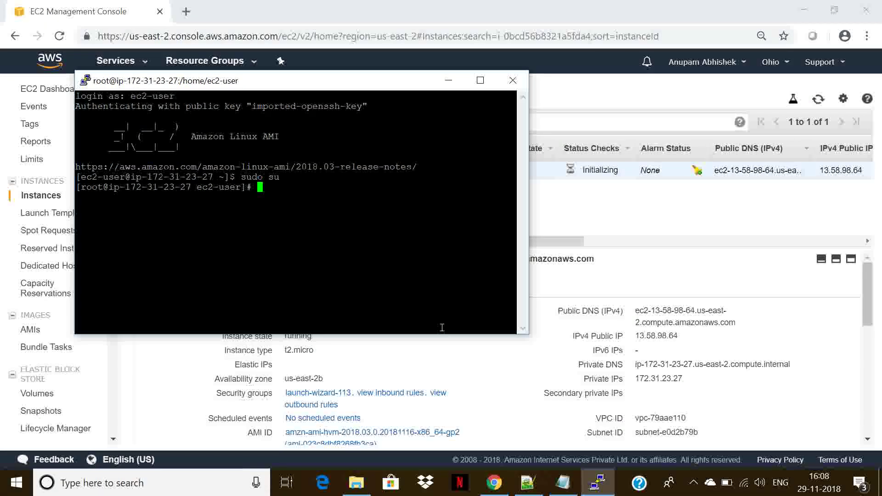
- Install the Apache web server with yum install httpd, answering y to the confirmation
text(yum )
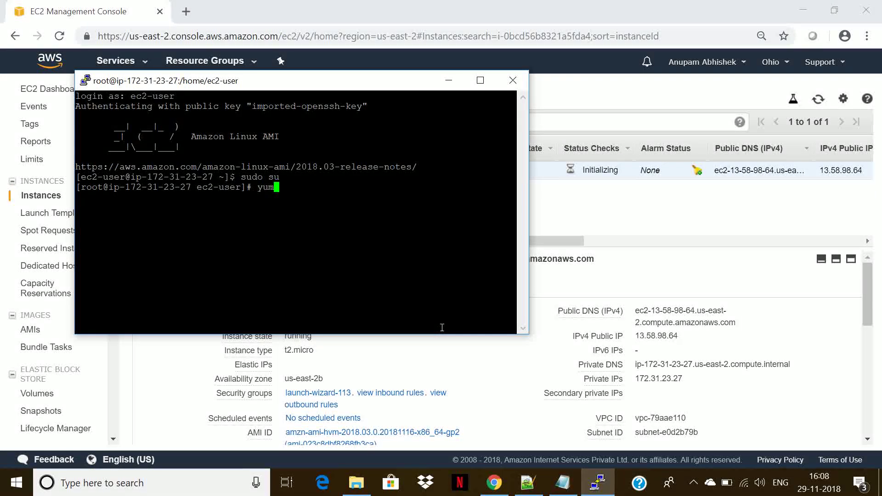
text(install httpd)
key(Return)
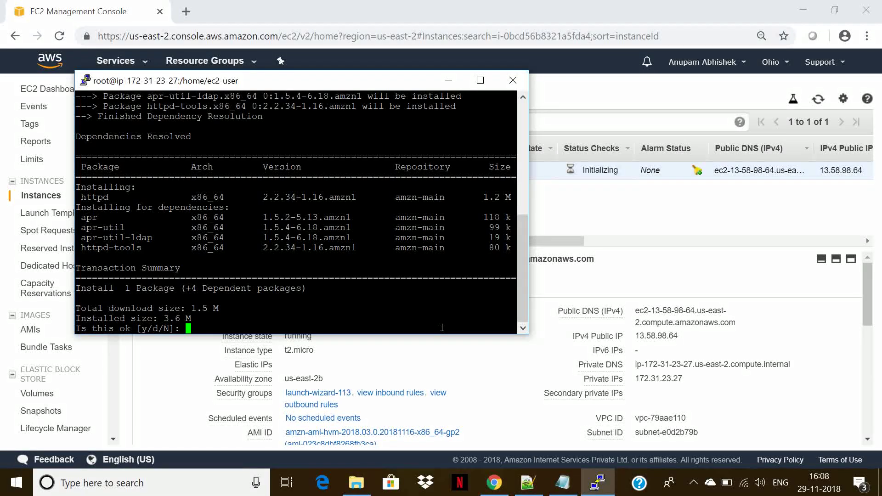
text(y)
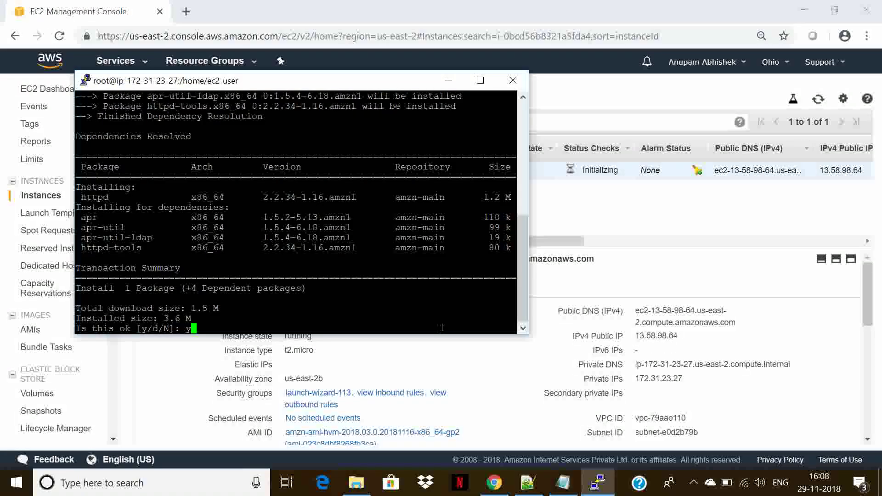
key(Return)
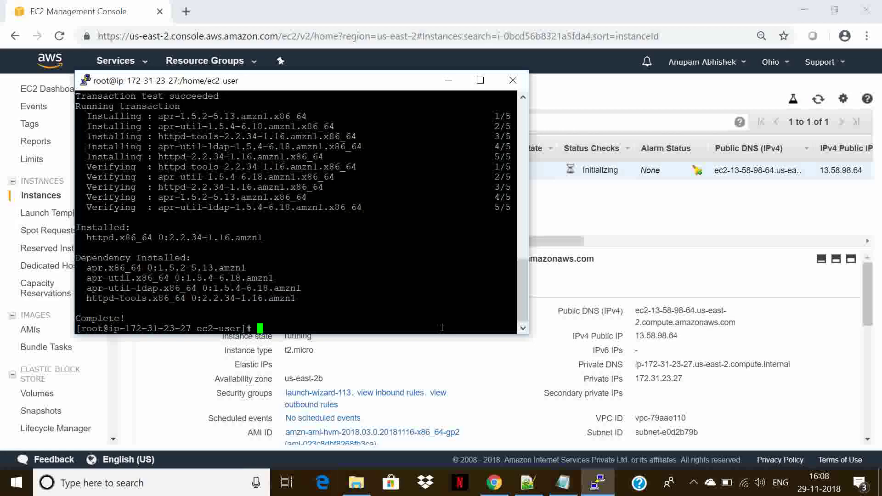
- Start the web server with service httpd start
text(service ht)
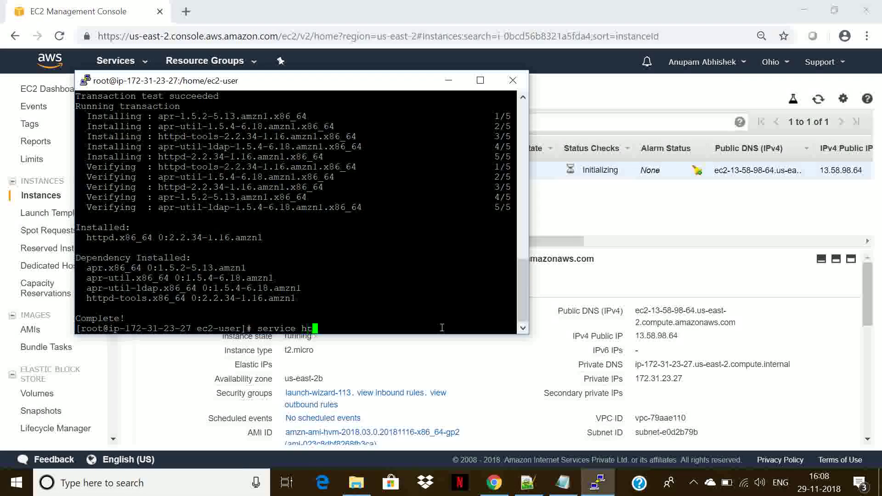
text(tpd start)
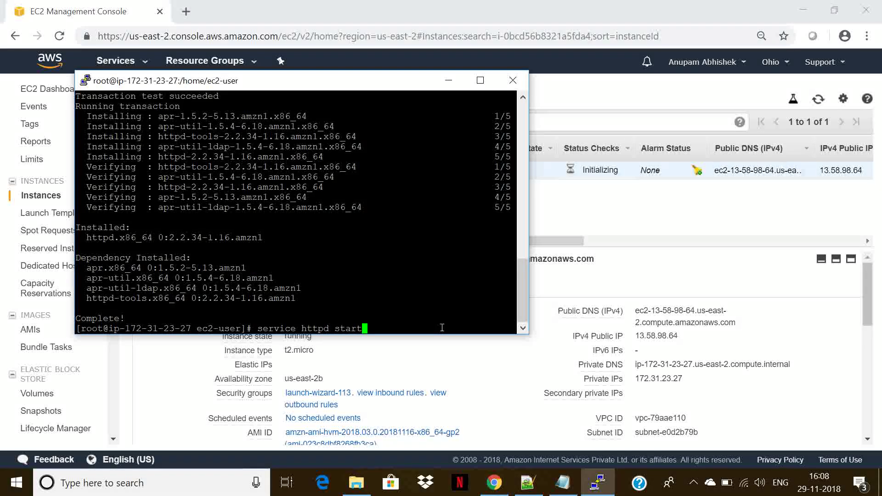
key(Return)
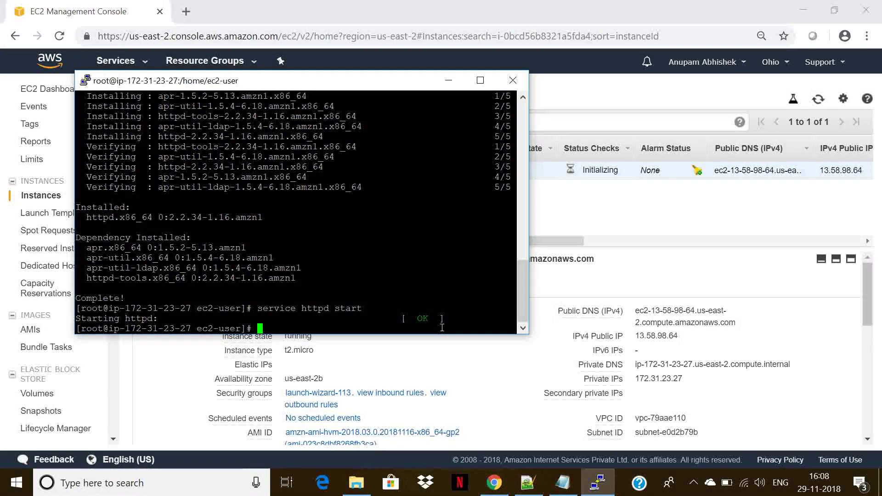
- Change to the /var/www/html directory and open a new index.html file in vi
text(cd /)
text(var)
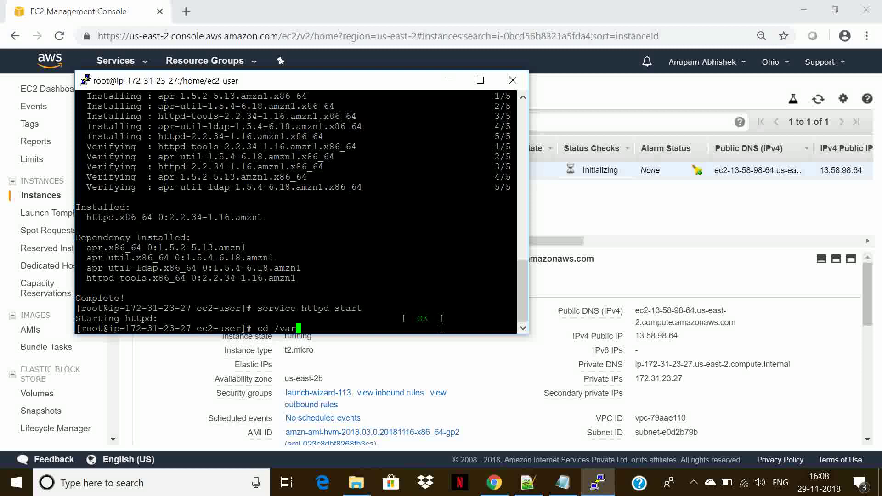
text(/www/html)
key(Return)
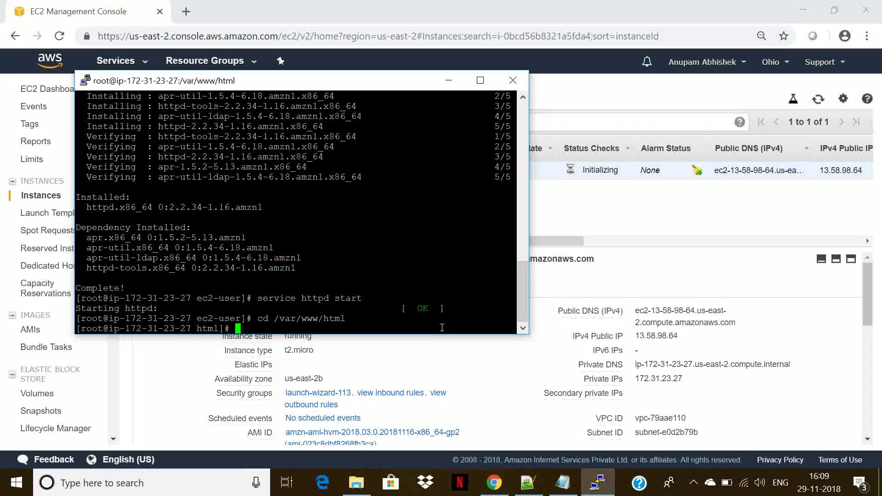
text(vi index)
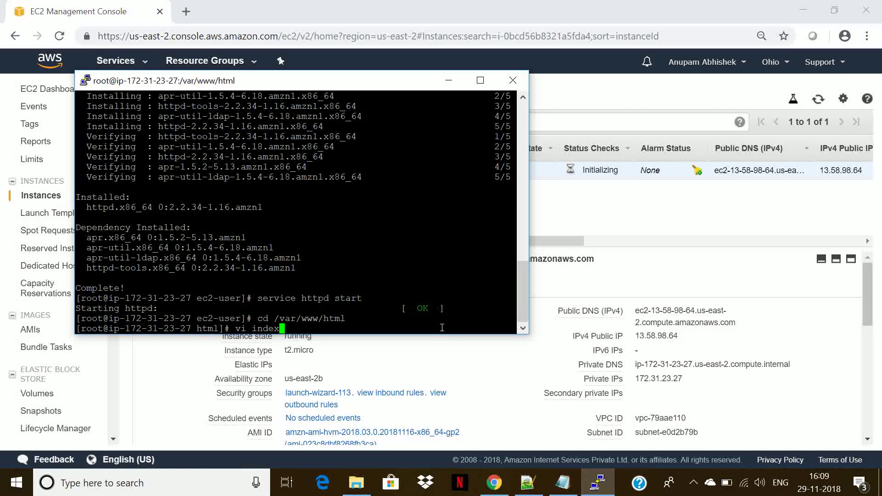
text(.html)
key(Return)
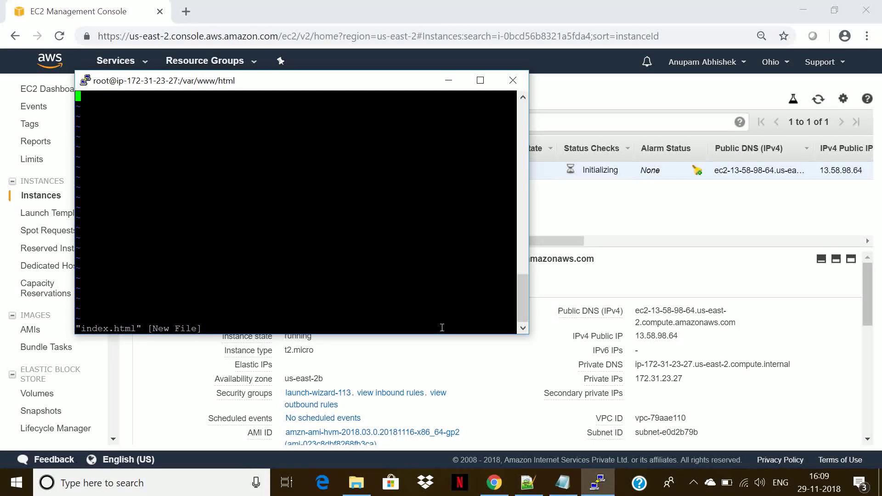
- Search Google for "html sample code" in a new Chrome tab
click(187, 11)
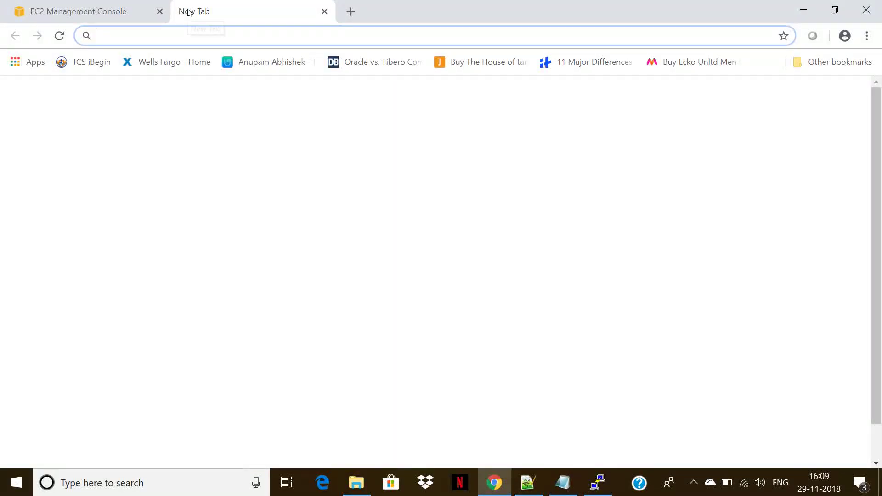
text(h)
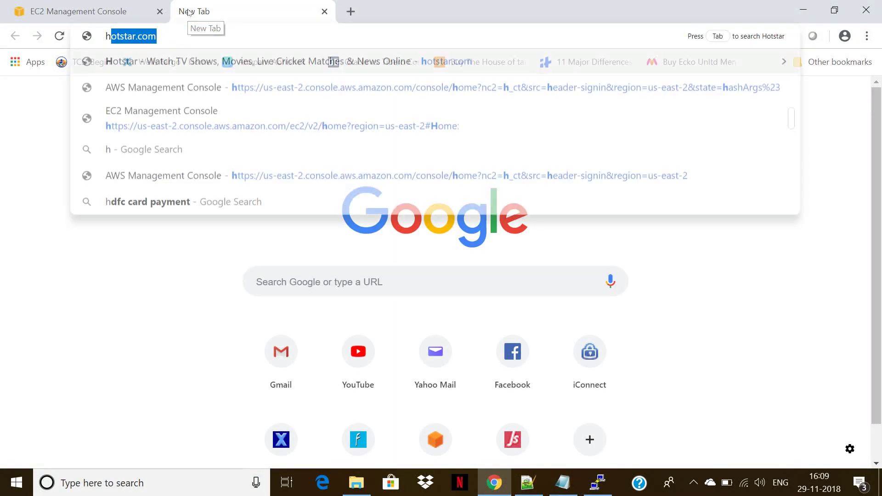
text(tml)
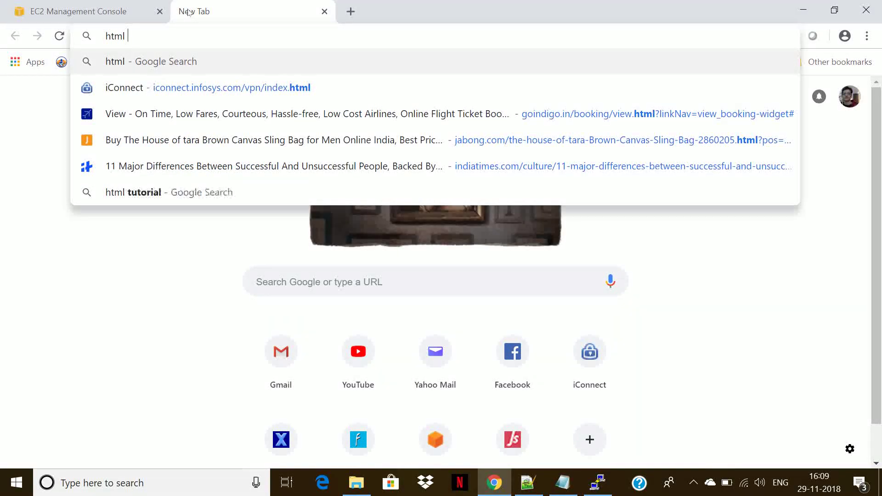
text( smaple)
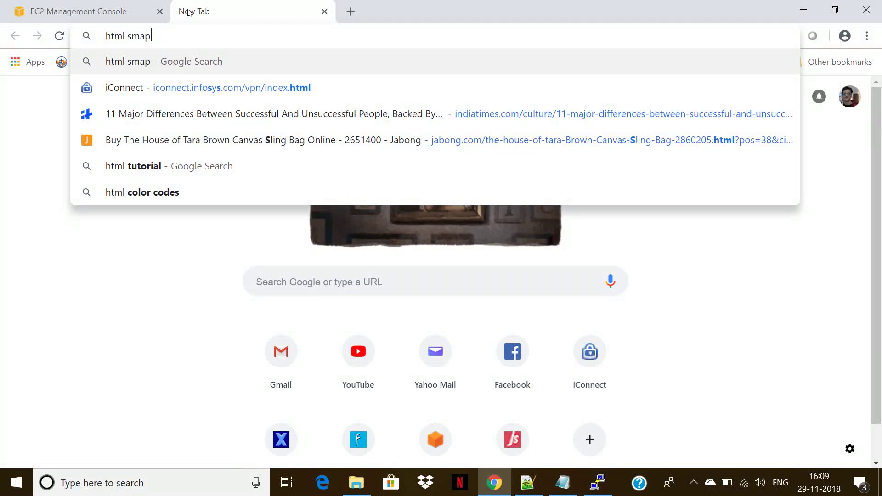
key(BackSpace)
key(BackSpace)
key(BackSpace)
key(BackSpace)
key(BackSpace)
text(ample)
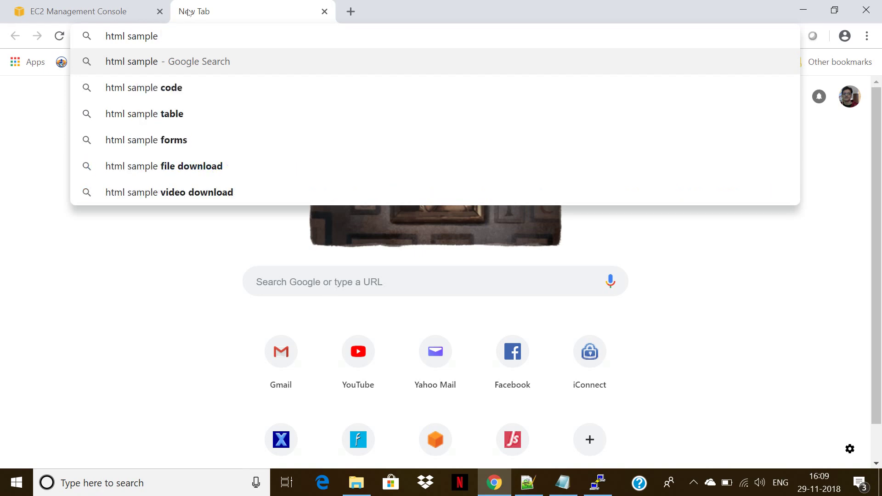
key(Down)
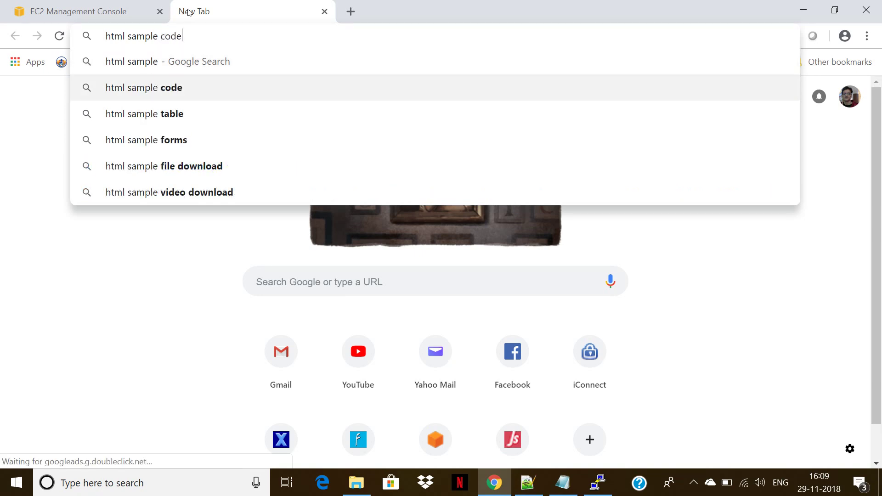
key(Return)
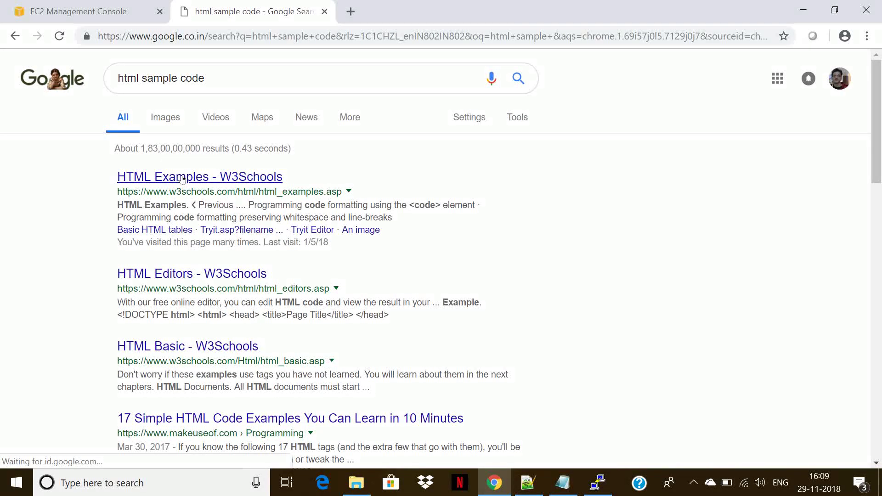
- Open the W3Schools HTML Examples page and look through its list of examples for a sample page
click(182, 178)
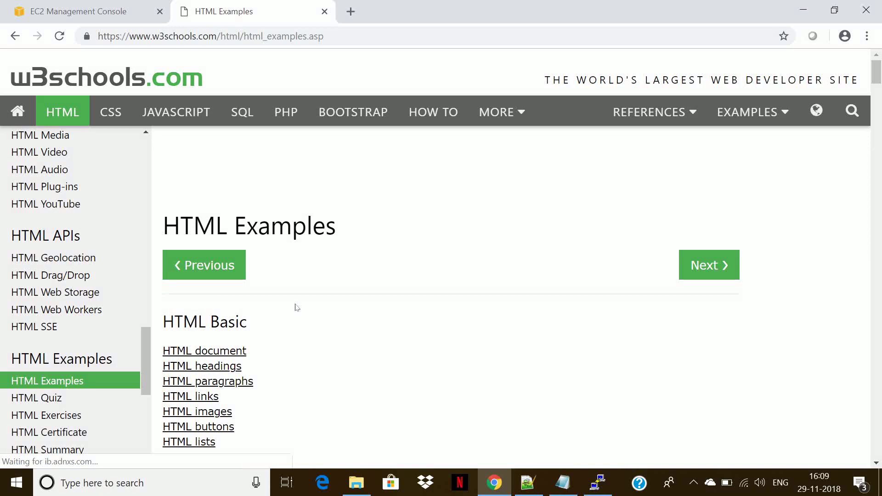
scroll(297, 307, down, 8)
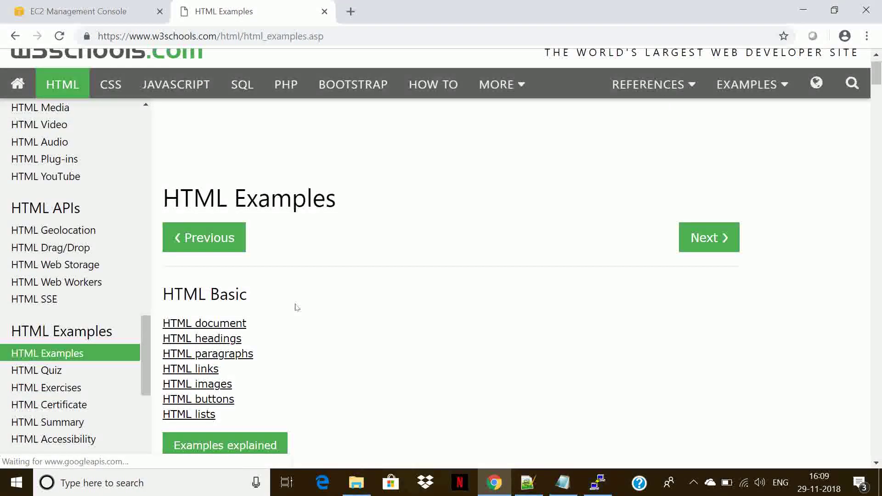
scroll(292, 308, down, 6)
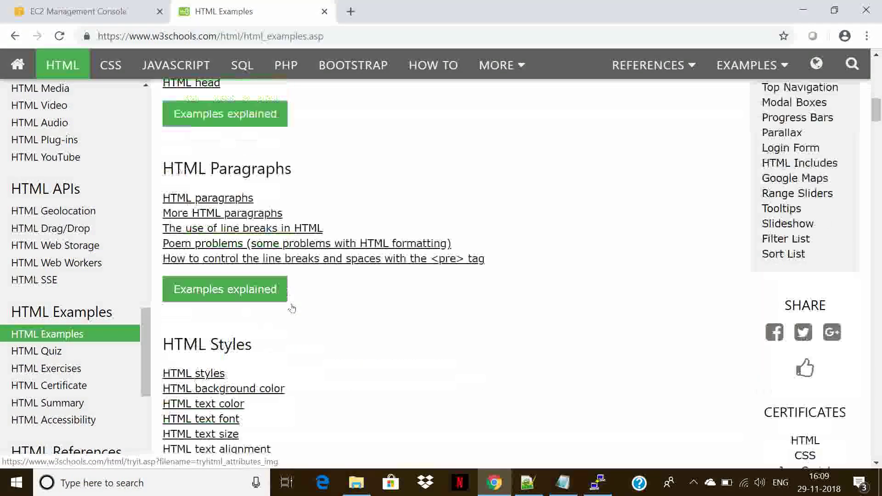
scroll(296, 308, up, 12)
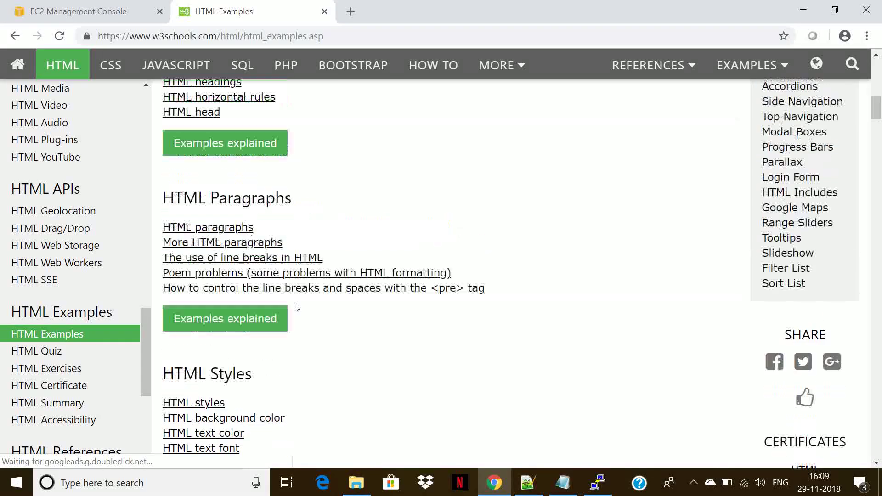